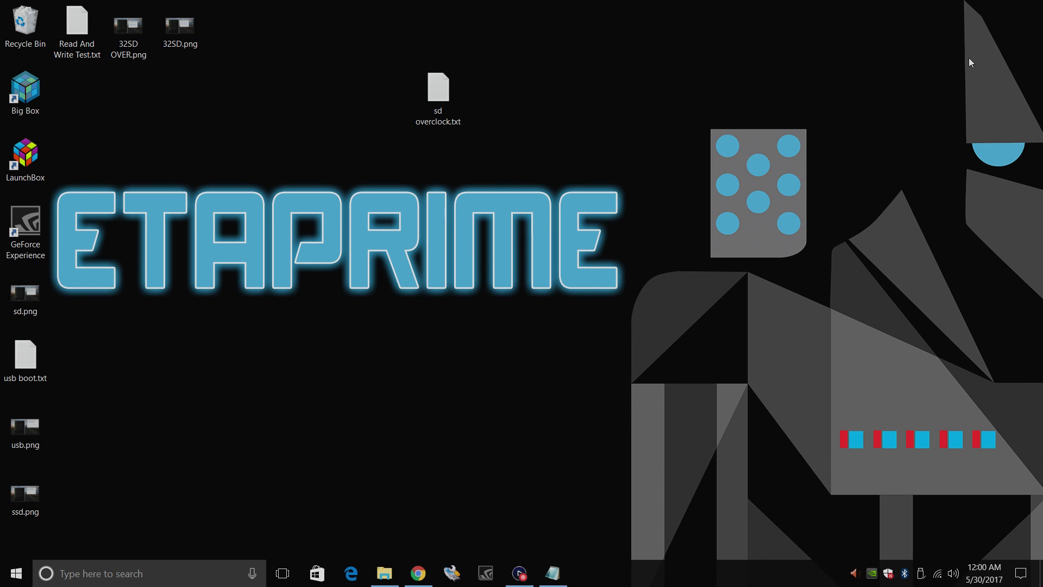
Copy the dtoverlay=sdhost,overclock_50=100 line from sd overclock.txt, then minimize Notepad.
double_click(448, 97)
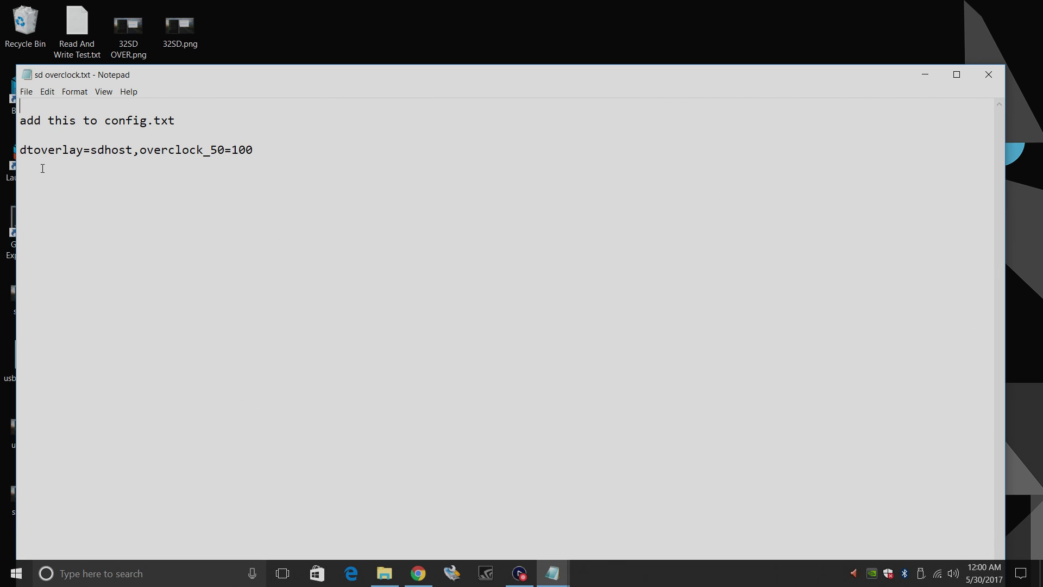
drag(20, 150, 183, 151)
double_click(227, 149)
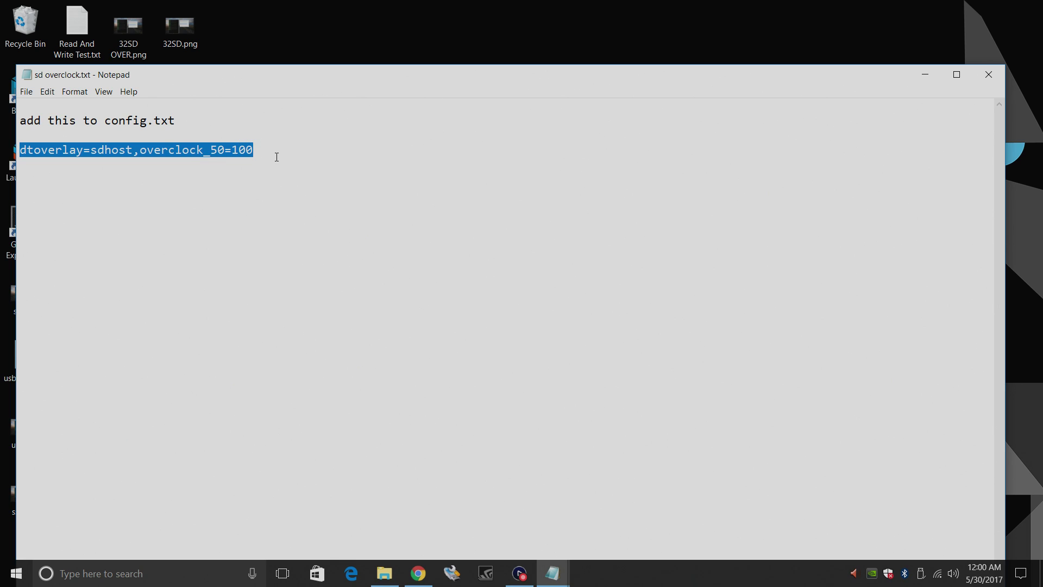
right_click(234, 151)
click(288, 188)
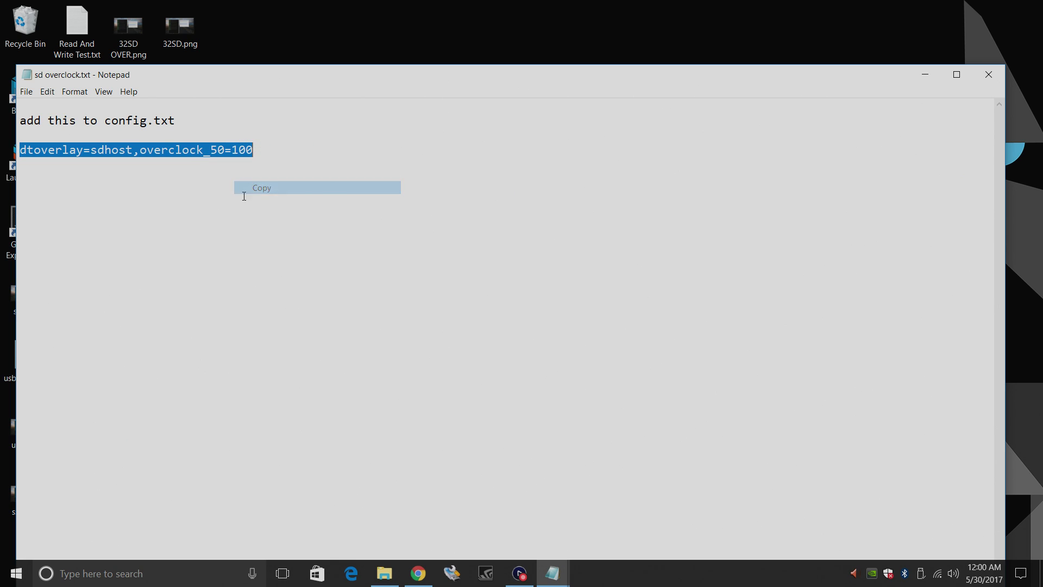
click(928, 74)
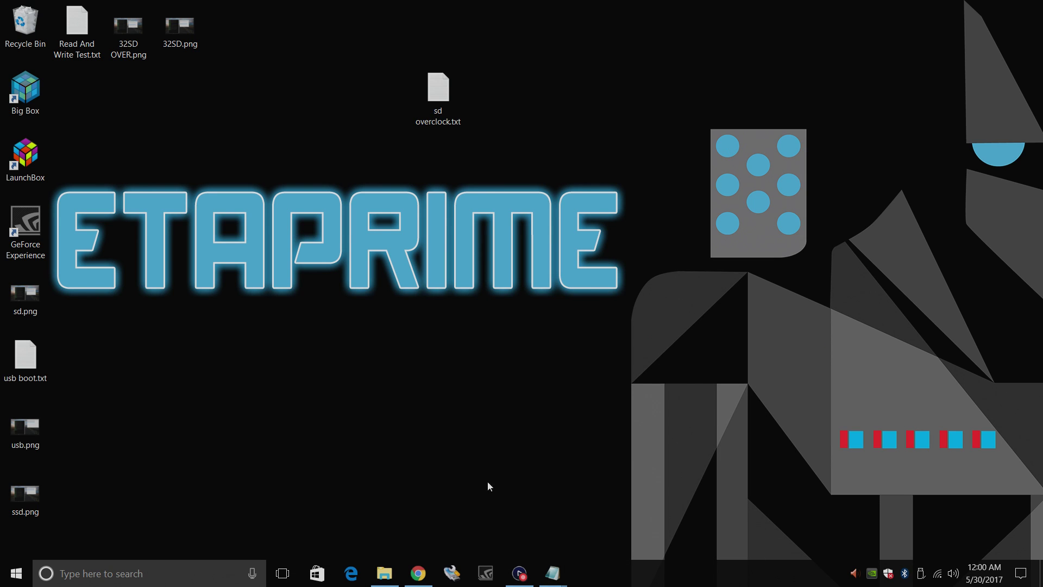
click(429, 571)
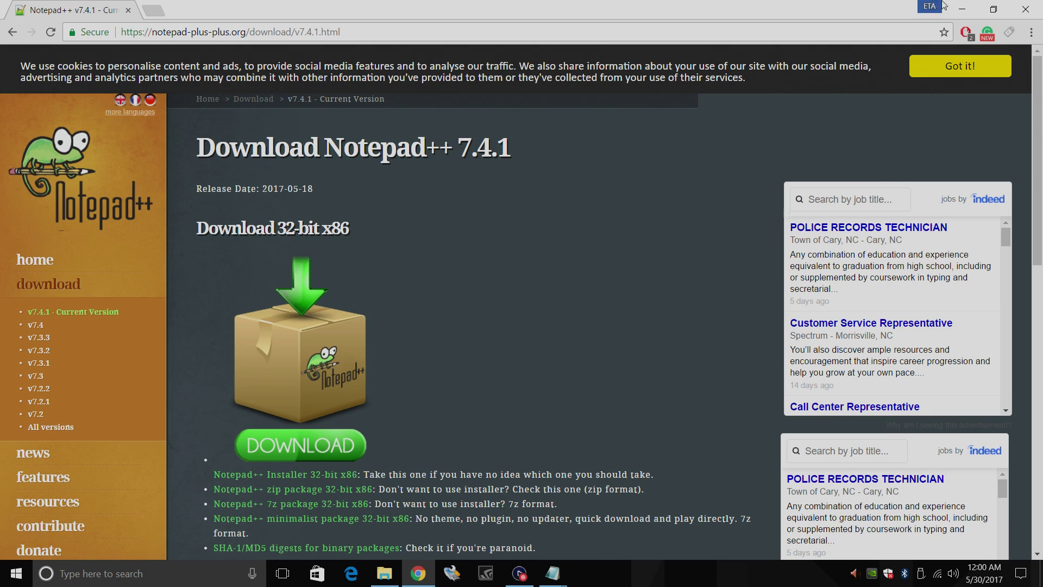
click(967, 10)
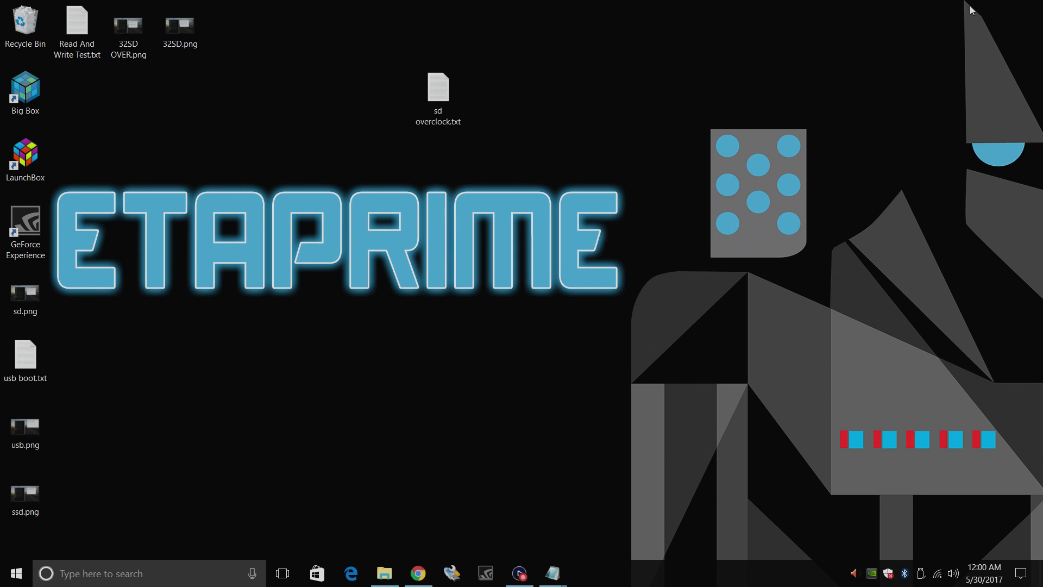
Browse the boot (I:) drive's 25 items and bring up the context menu for config.txt.
click(384, 573)
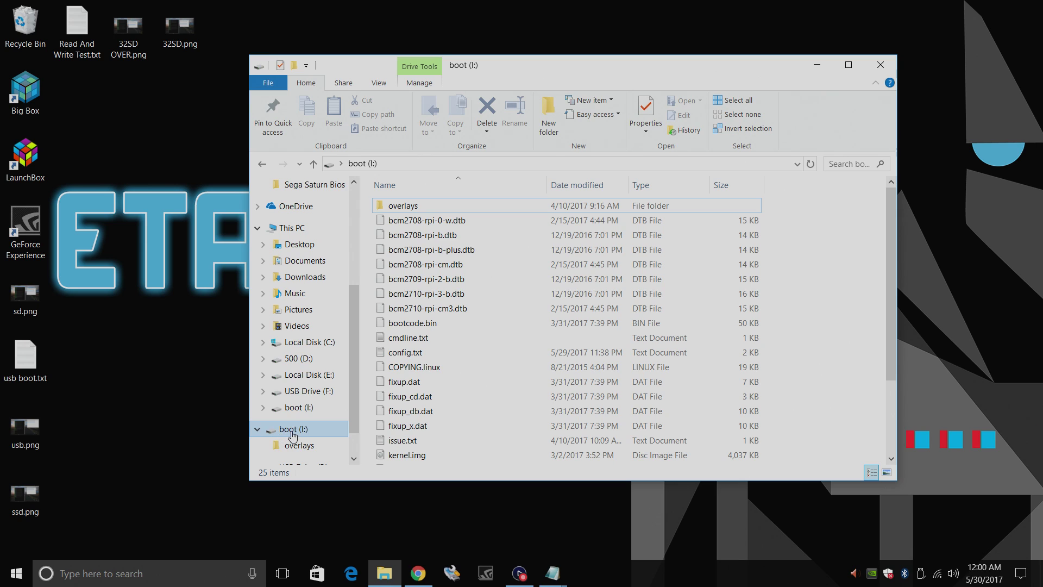
scroll(466, 306, down, 3)
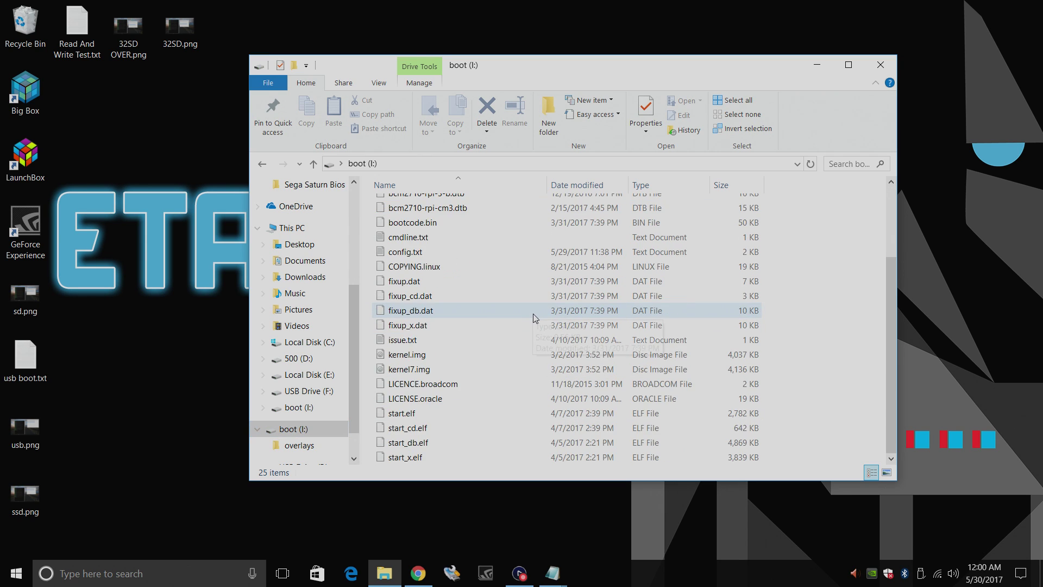
scroll(467, 304, up, 3)
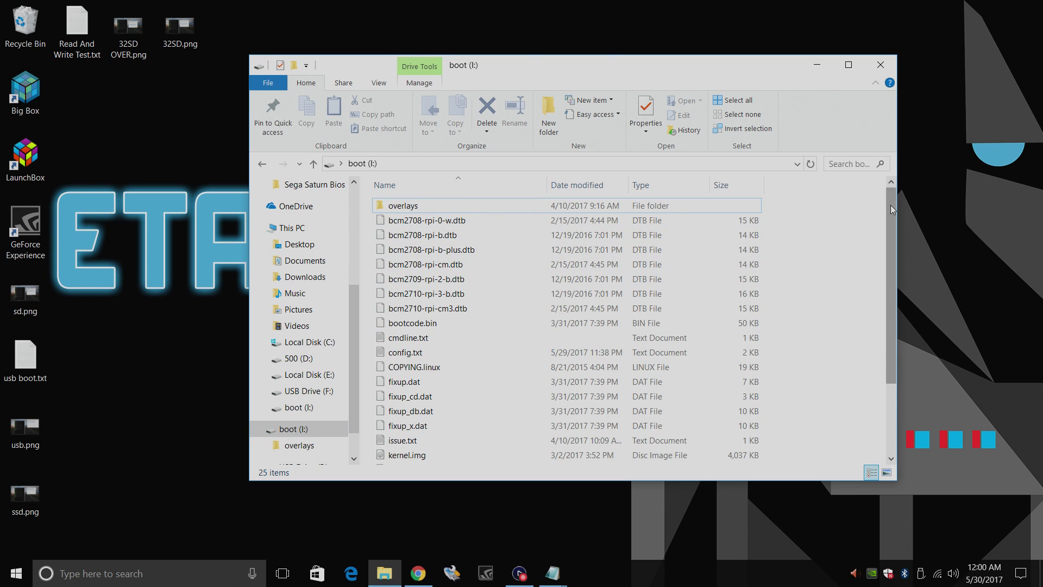
mouse_move(891, 209)
mouse_down()
mouse_move(892, 271)
mouse_move(899, 203)
mouse_up()
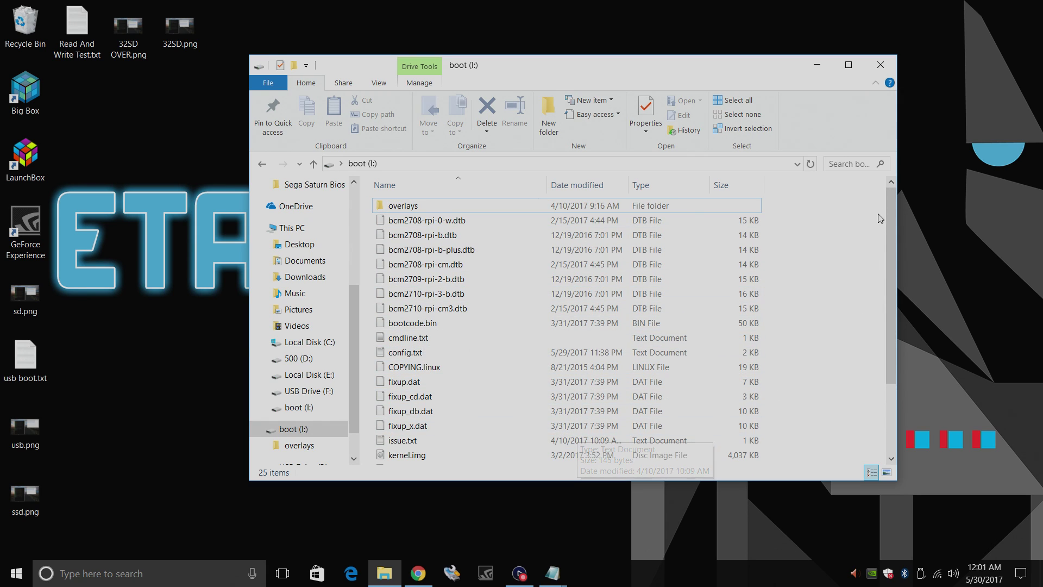
double_click(401, 358)
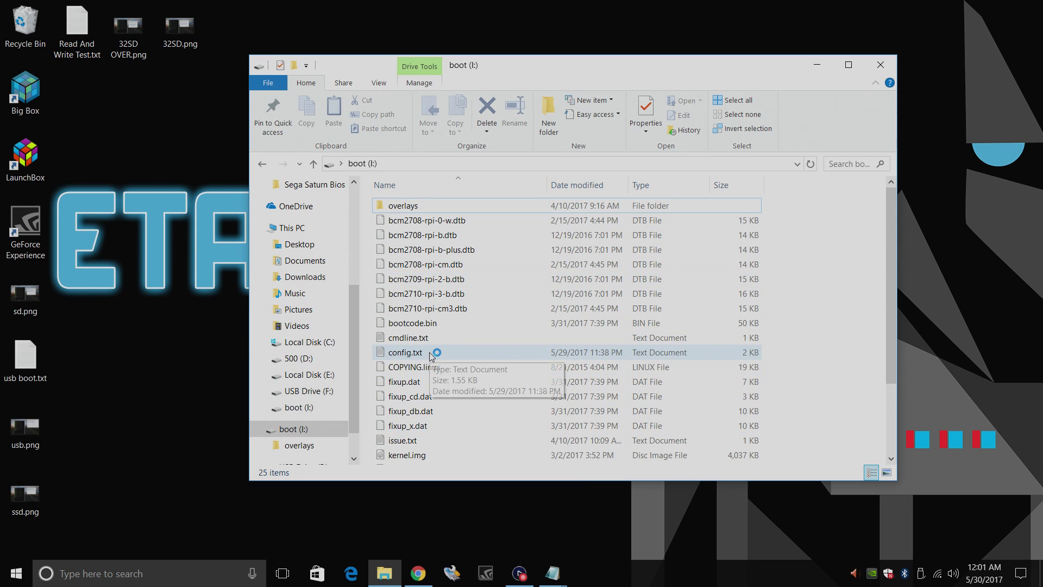
right_click(410, 352)
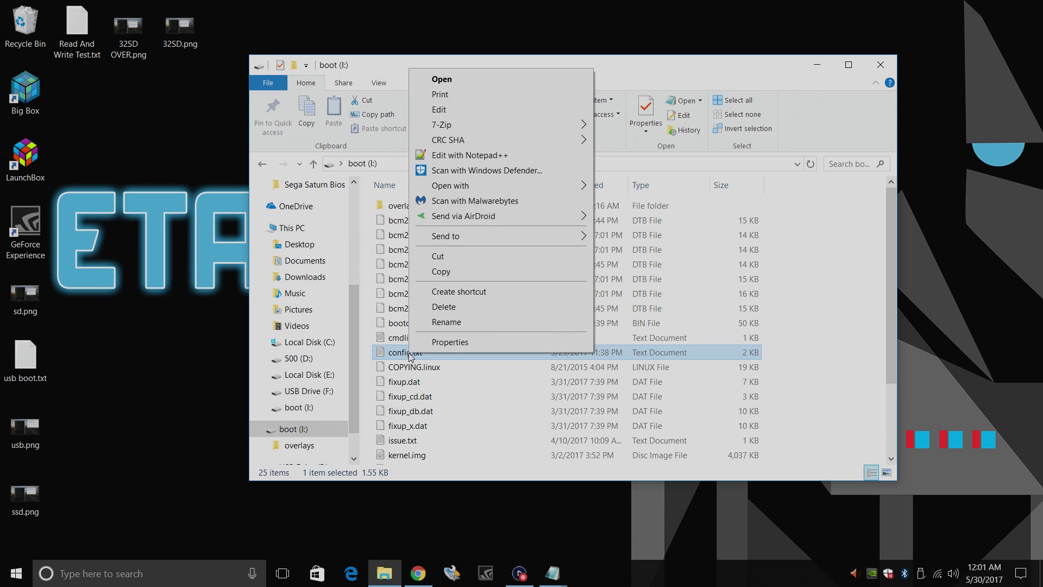
Open config.txt in Notepad++ on the right half of the screen and minimize the boot drive window.
click(517, 155)
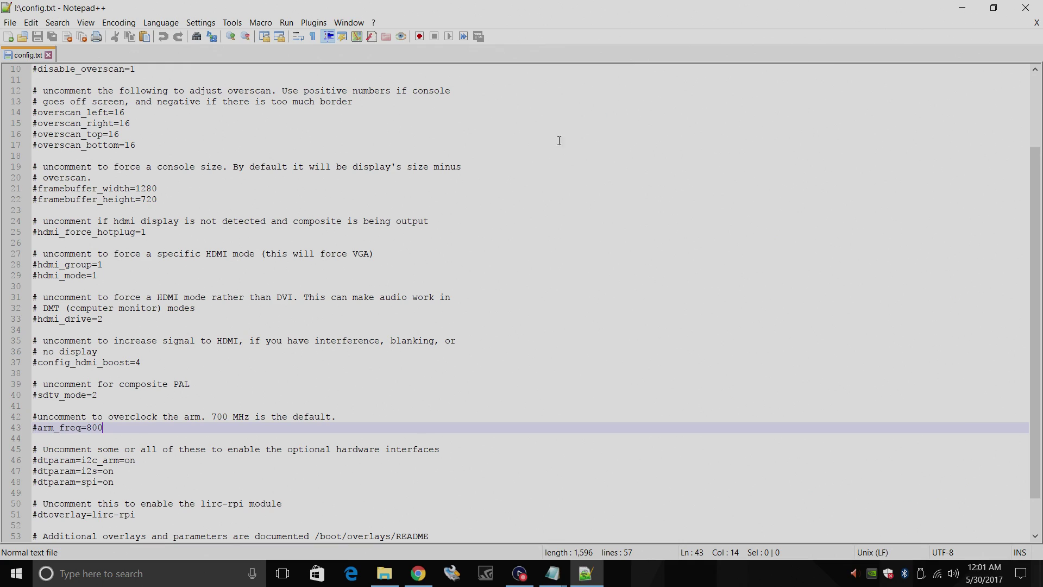
drag(554, 11, 1040, 8)
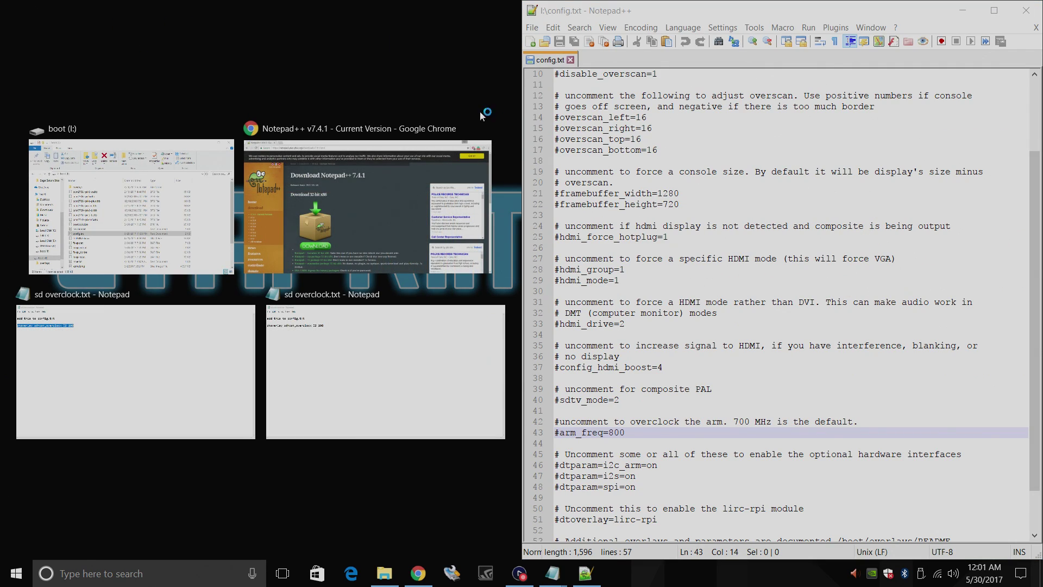
click(480, 111)
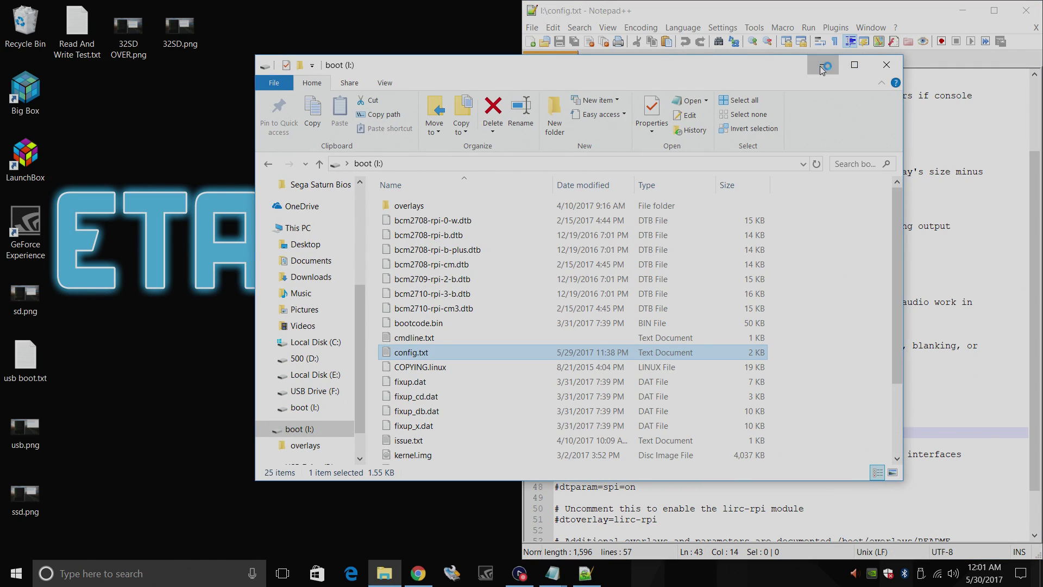
click(820, 66)
Reopen sd overclock.txt on the left half and copy the dtoverlay=sdhost line again.
double_click(437, 89)
drag(11, 73, 0, 170)
drag(246, 87, 2, 87)
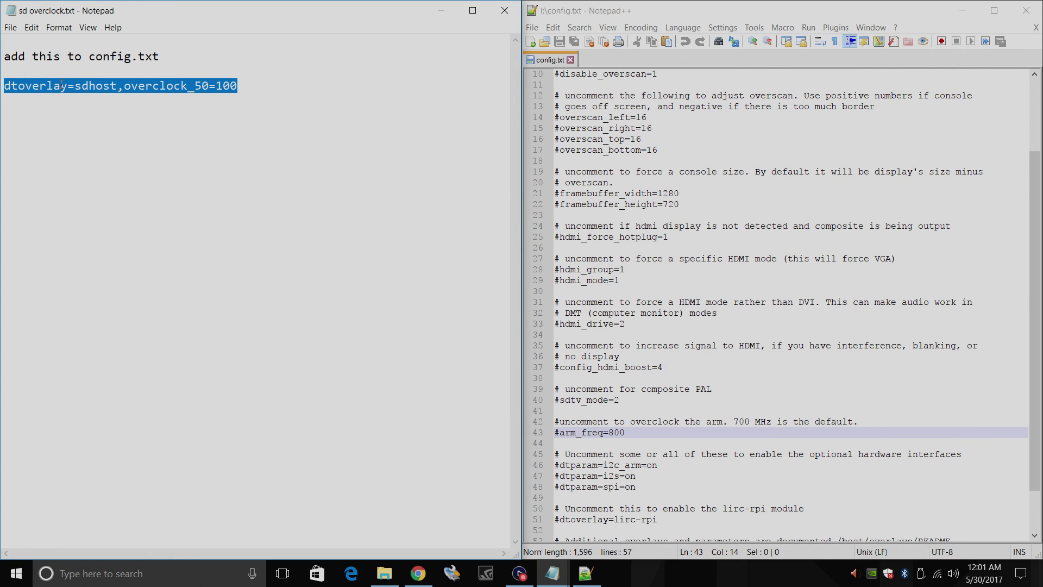
right_click(87, 81)
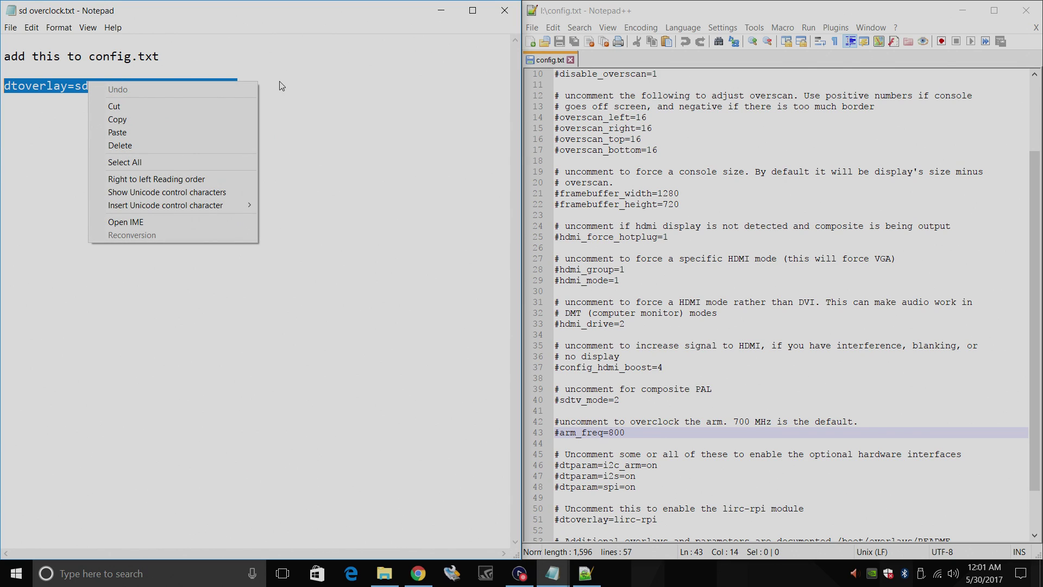
click(155, 119)
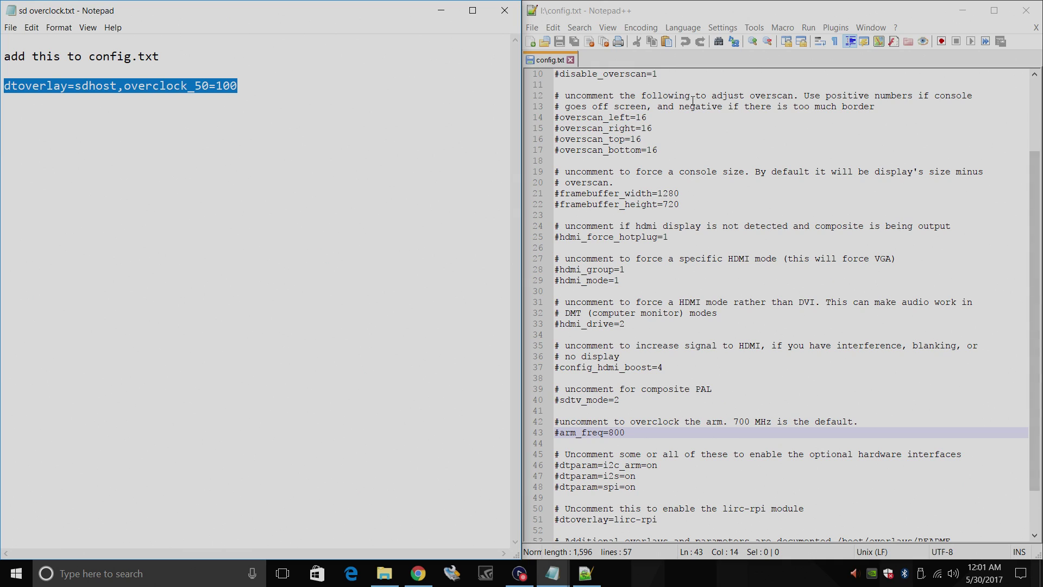
Paste dtoverlay=sdhost,overclock_50=100 onto line 44 below #arm_freq=800, followed by a new line.
click(575, 441)
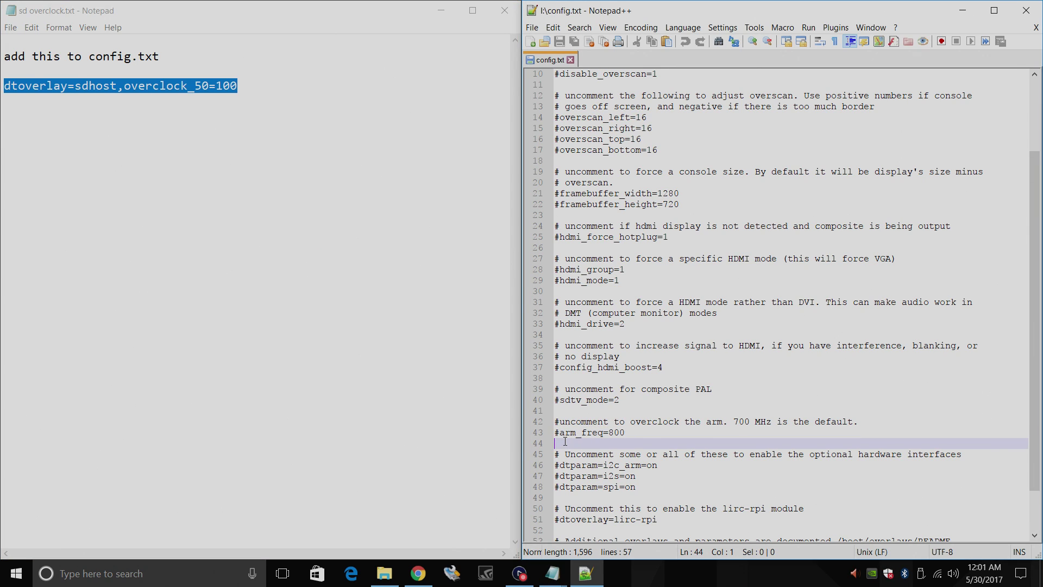
right_click(565, 443)
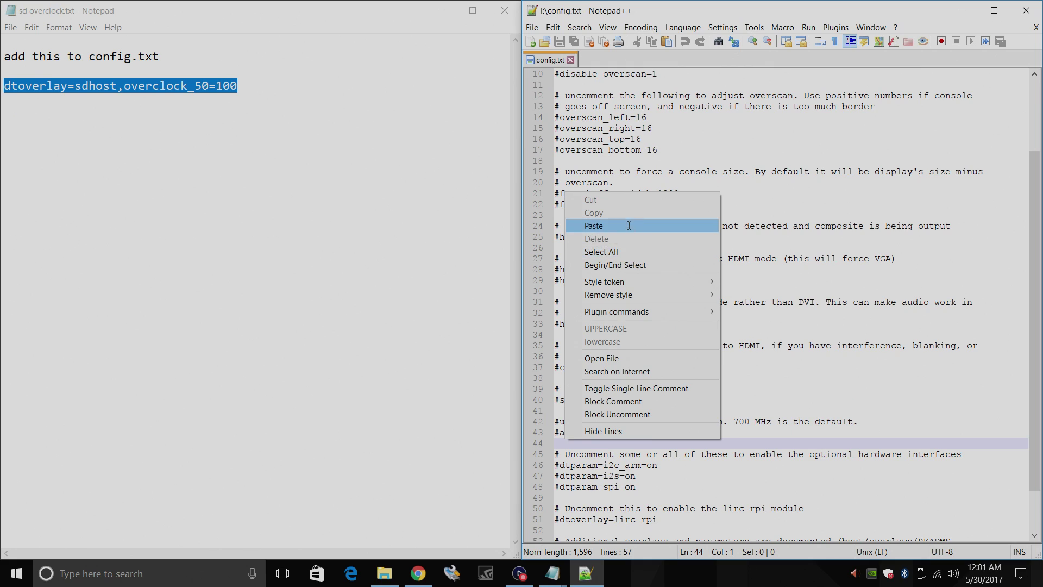
click(630, 224)
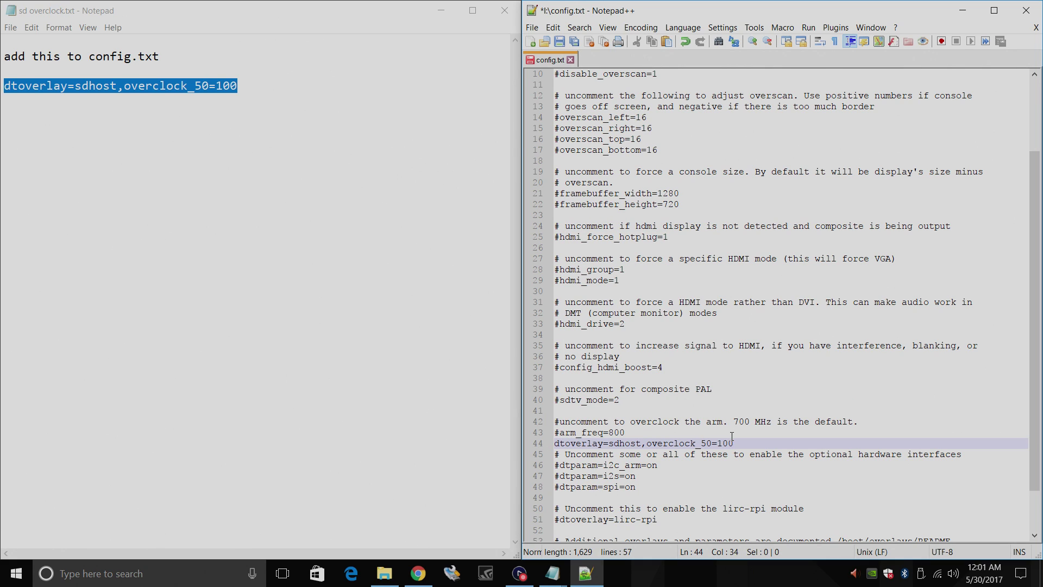
key(Return)
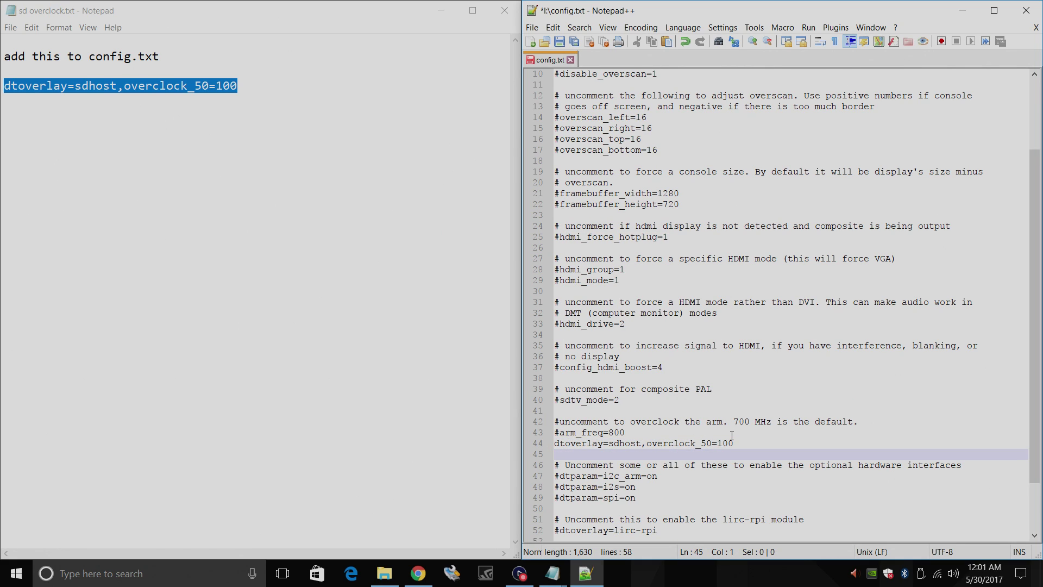
Save config.txt, then close both Notepad++ and Notepad.
click(532, 27)
click(579, 110)
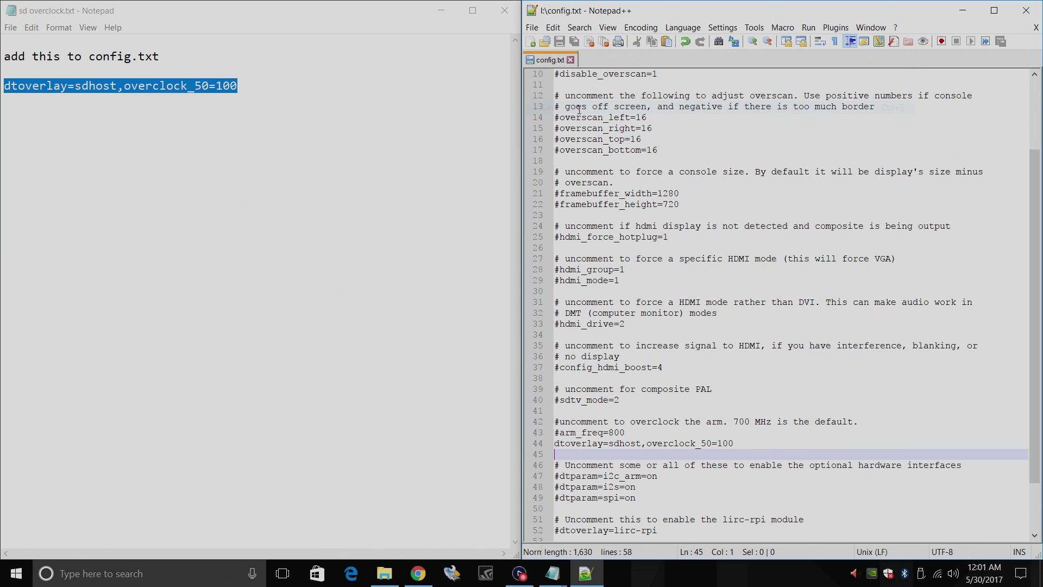
click(1026, 10)
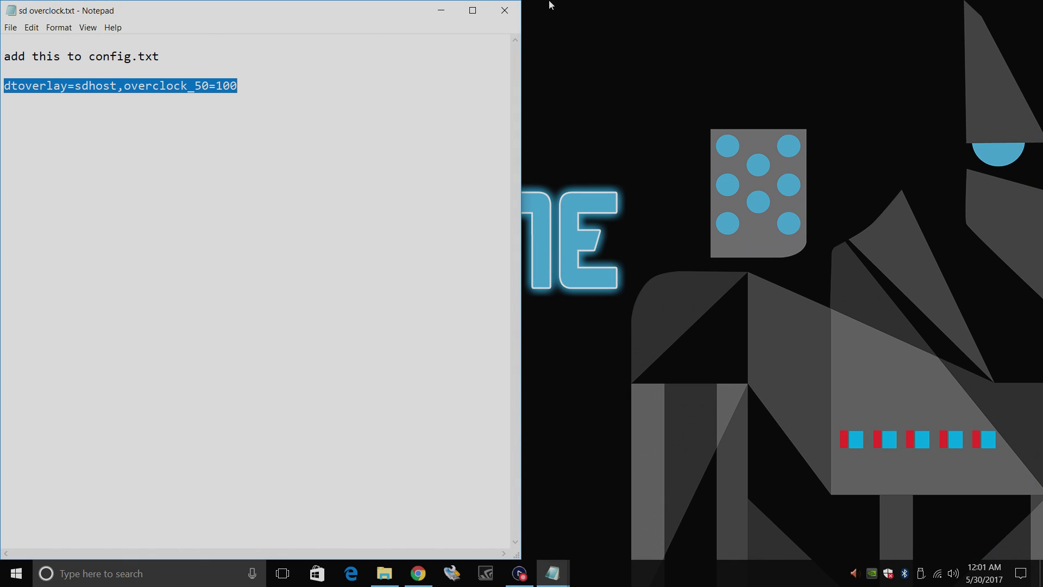
click(505, 10)
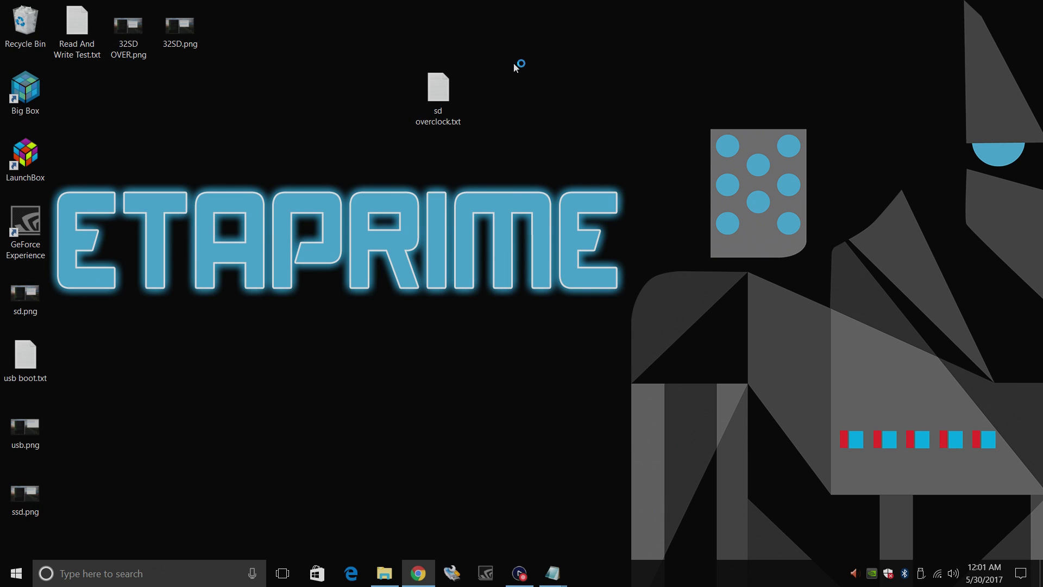